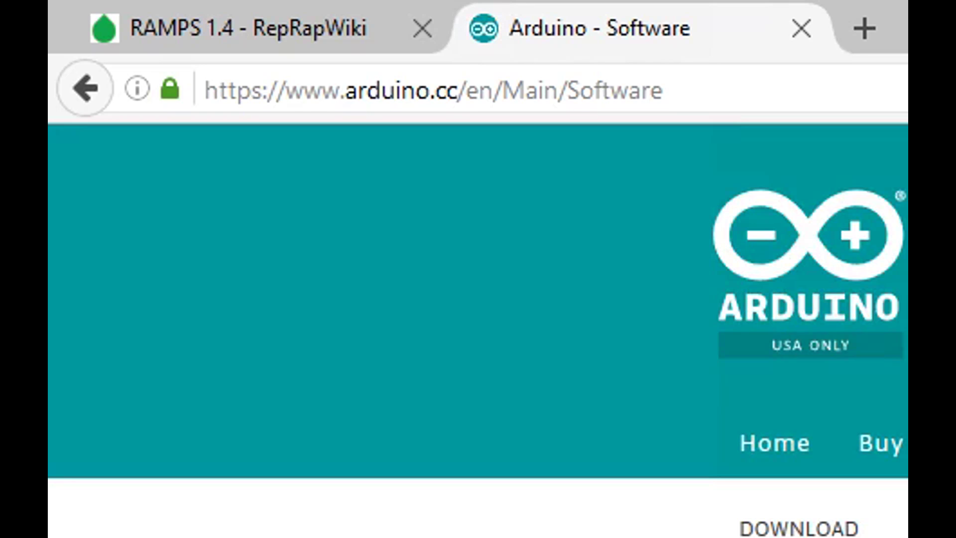
Look through the Arduino Software download page
scroll(479, 299, "down", 3)
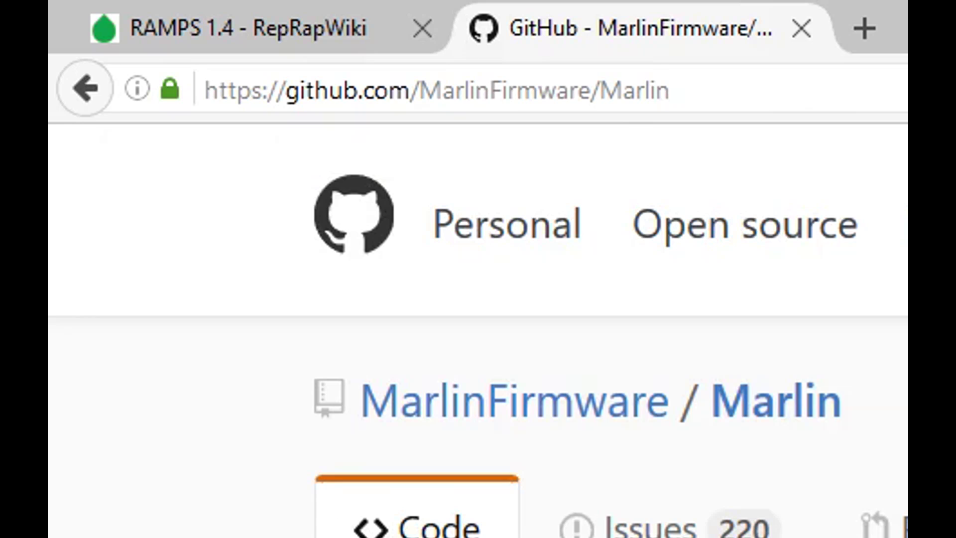
left_click(880, 311)
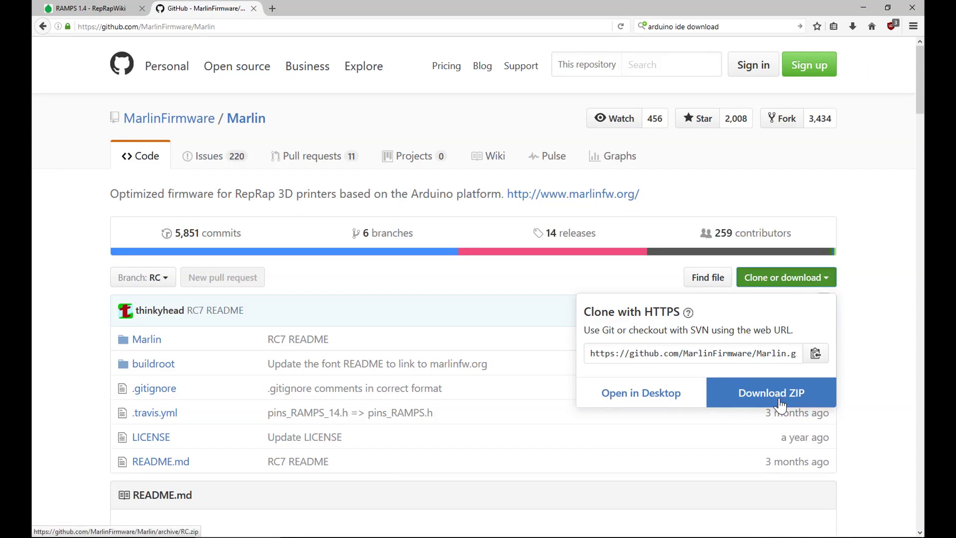
left_click(780, 404)
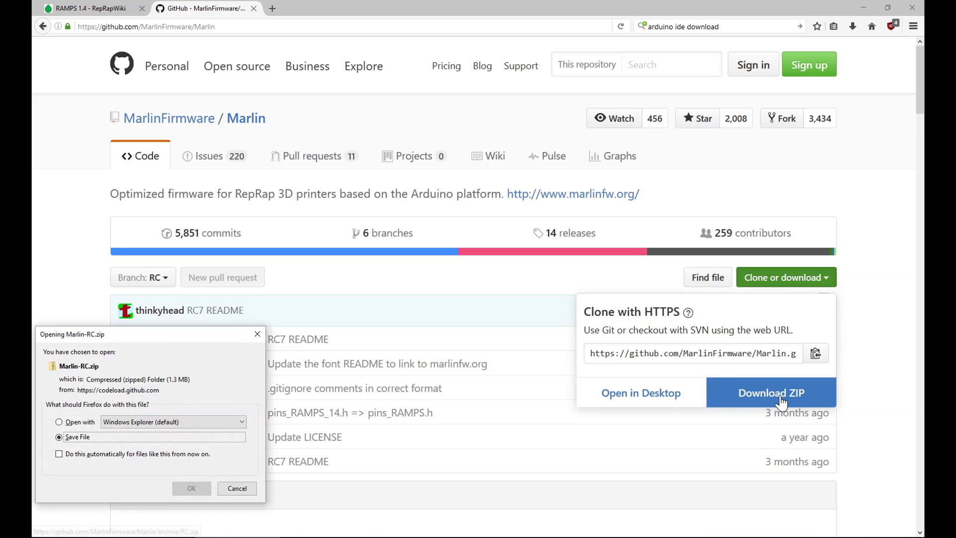
left_click(238, 489)
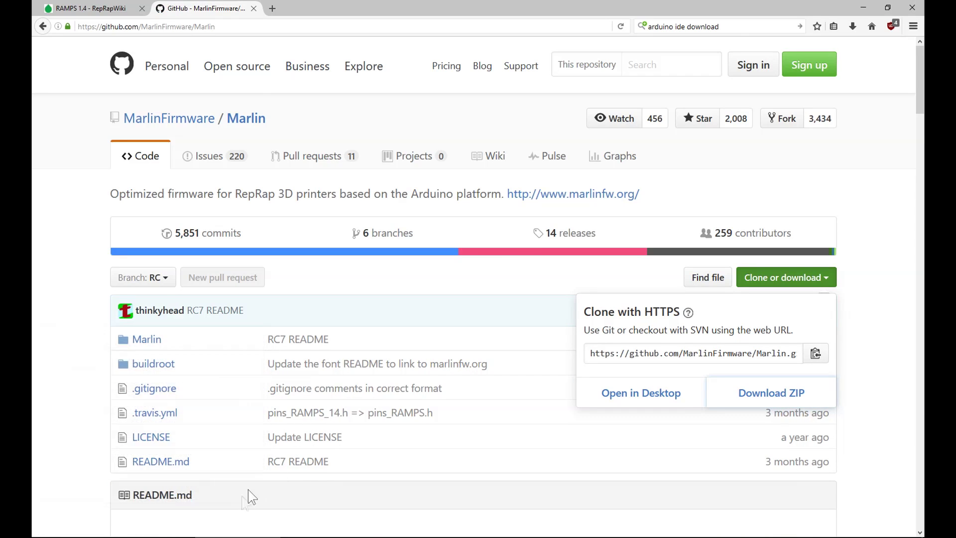
Close the Marlin repository's download options and read its README, including the release candidate notes
left_click(519, 298)
scroll(60, 271, "down", 10)
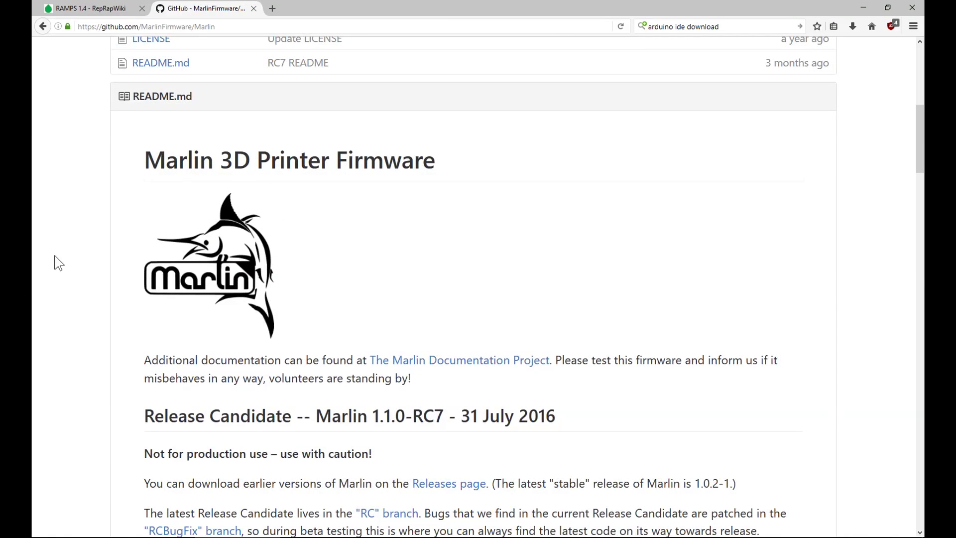
scroll(58, 259, "down", 3)
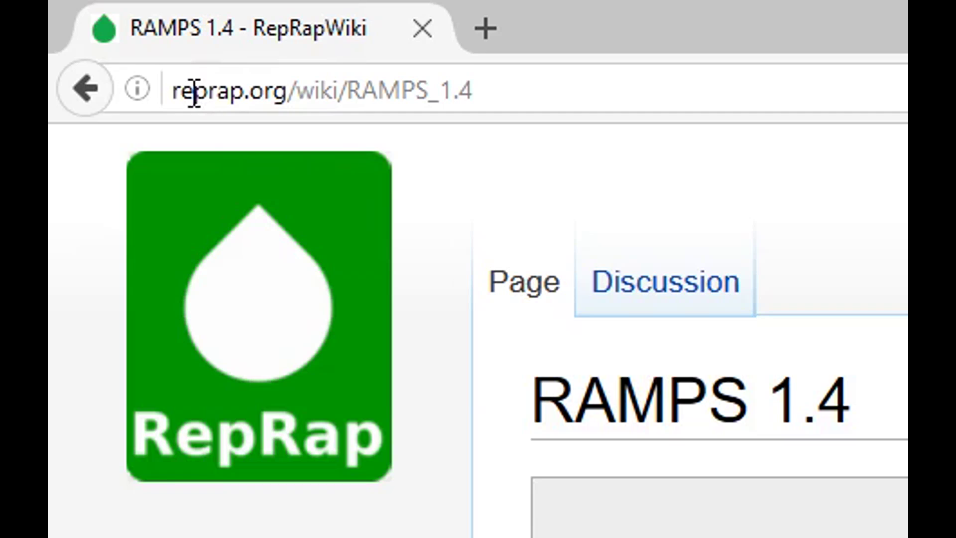
Check the address of the RAMPS 1.4 page on the RepRap wiki
left_click_drag(195, 92, 317, 95)
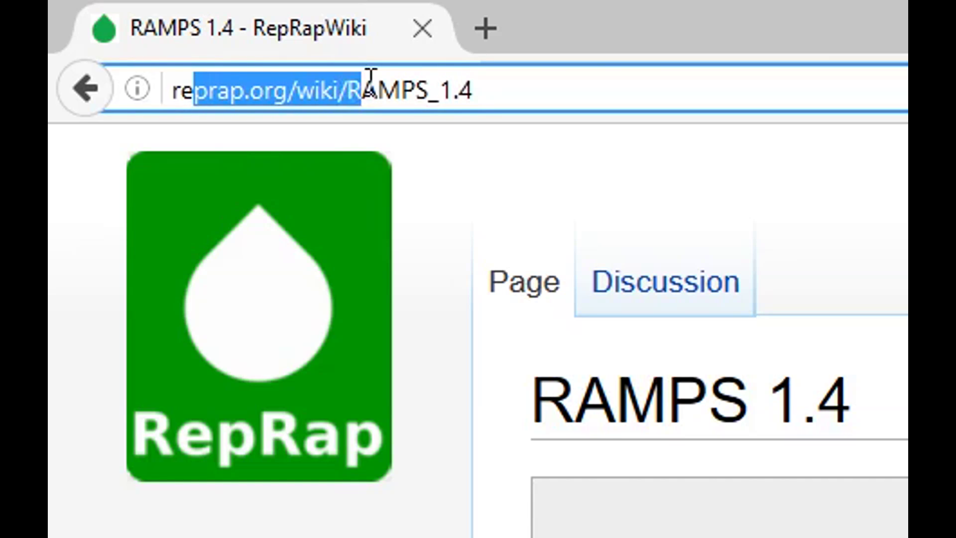
left_click_drag(418, 90, 473, 91)
left_click(493, 92)
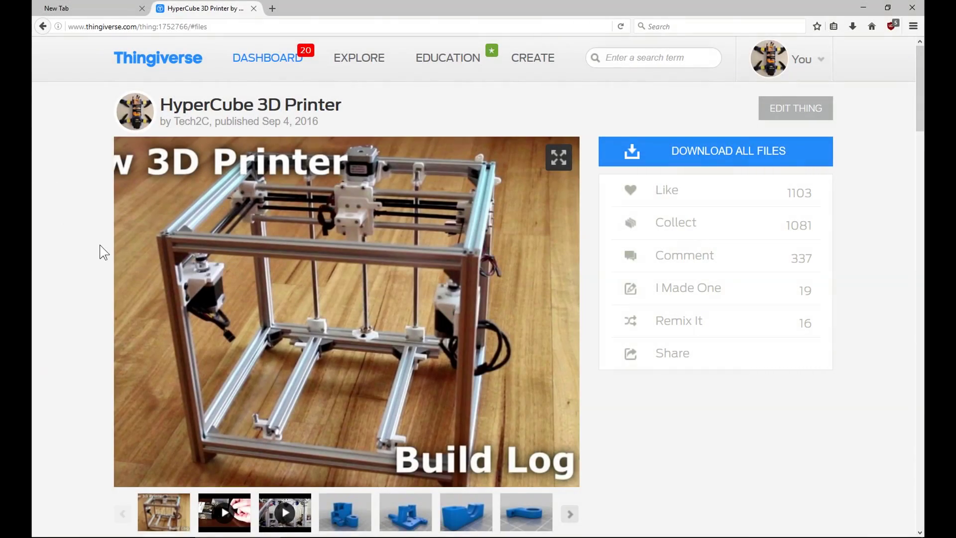
Browse the HyperCube 3D Printer's file list on Thingiverse for the firmware configuration files
scroll(56, 238, "down", 6)
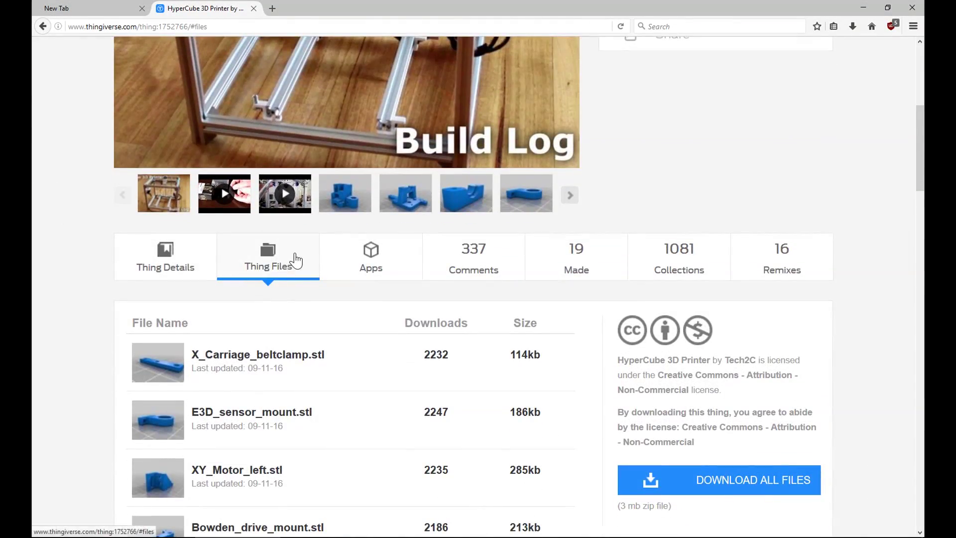
scroll(231, 264, "down", 18)
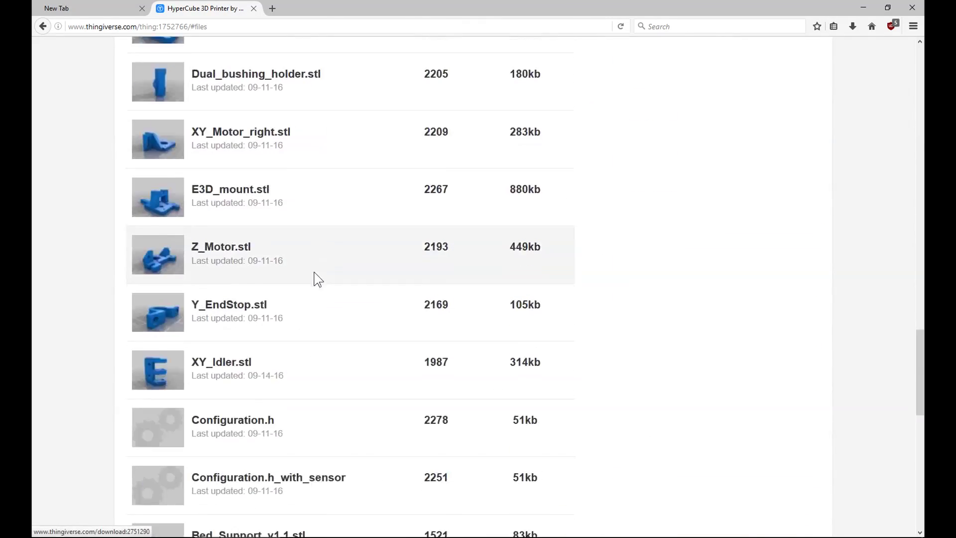
scroll(315, 278, "down", 5)
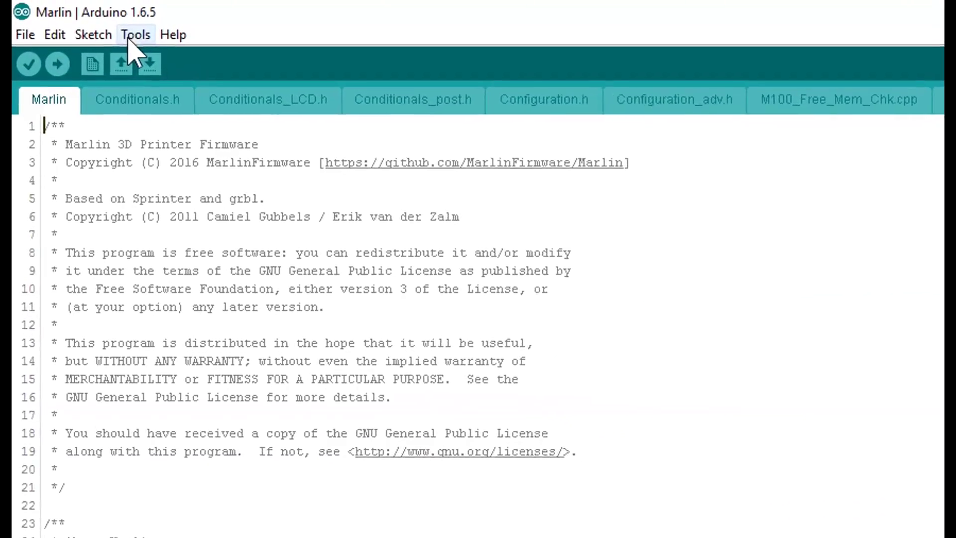
In the Arduino IDE, set the Marlin sketch's board to Arduino Mega or Mega 2560, processor to ATmega2560 and port to COM5
left_click(131, 42)
mouse_move(338, 163)
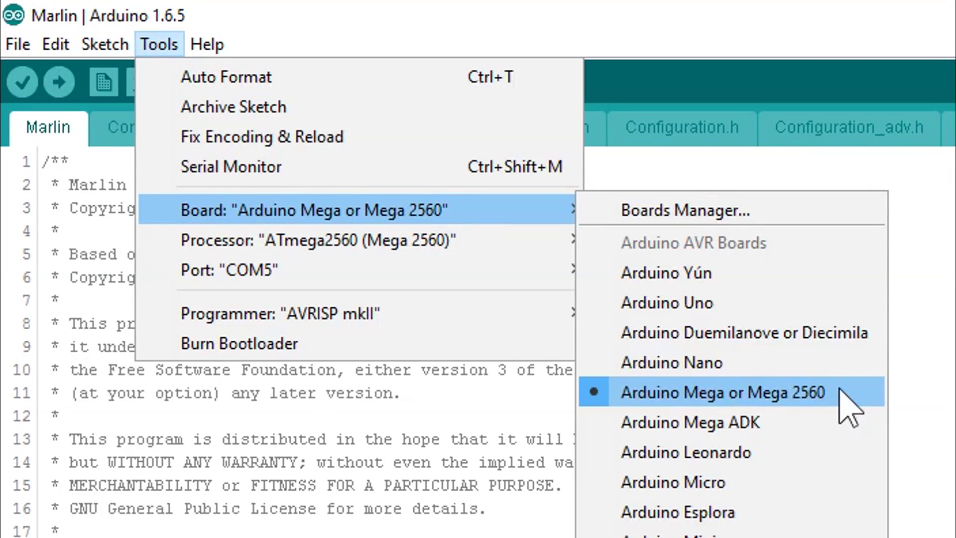
mouse_move(331, 240)
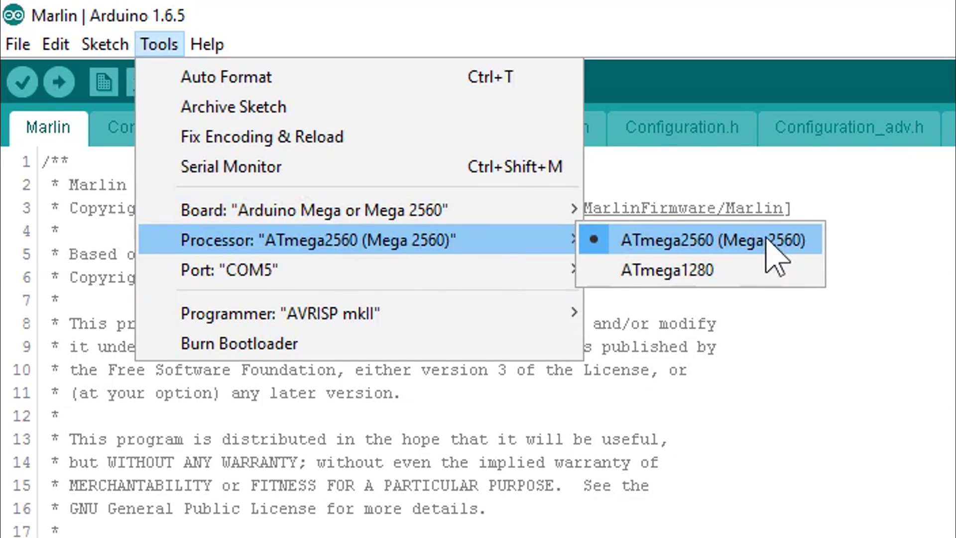
mouse_move(384, 270)
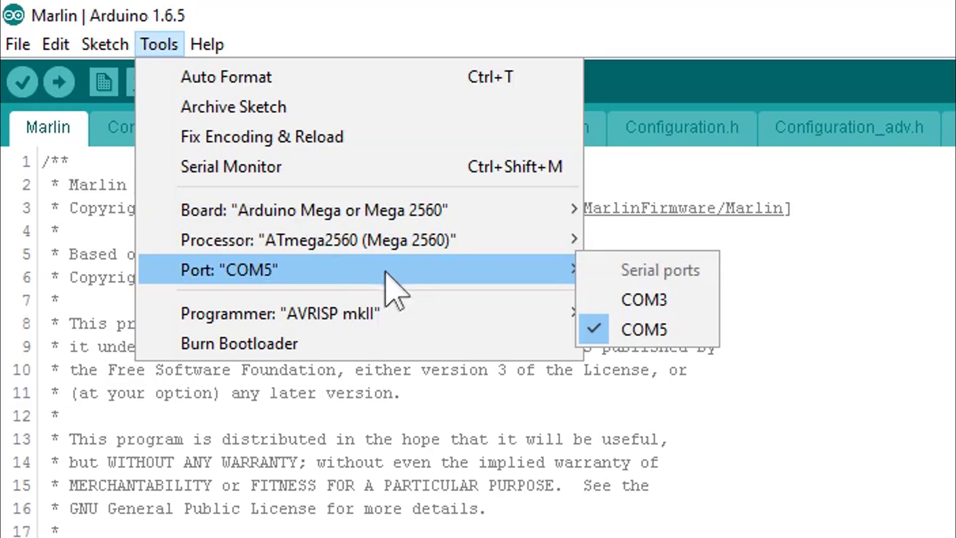
left_click(695, 329)
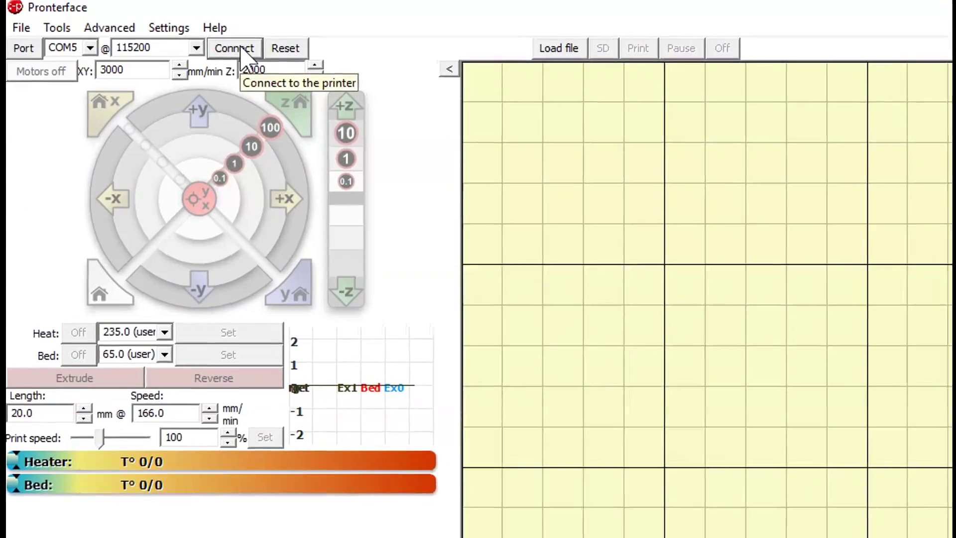
Switch to Pronterface and connect to the printer on COM5 at 115200
left_click(184, 35)
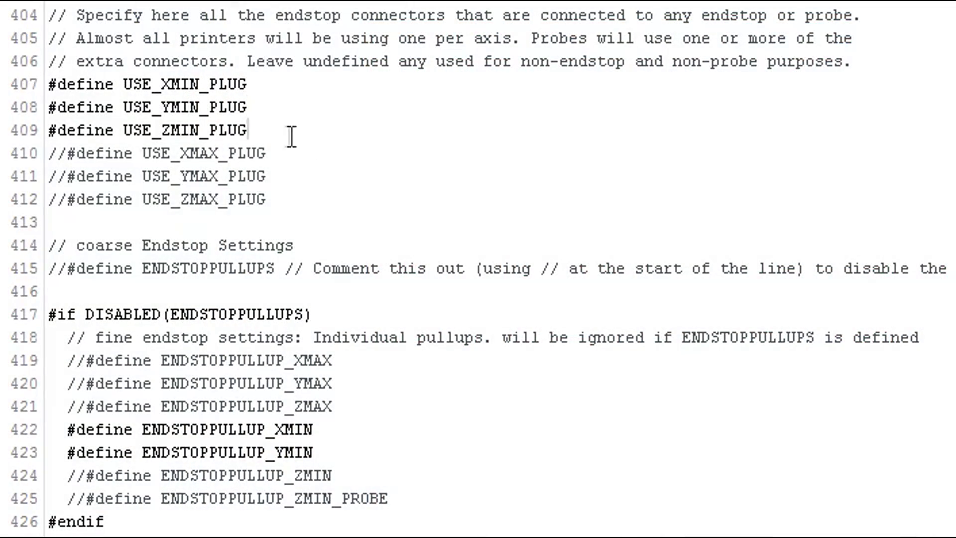
Back in the Marlin sketch, examine which X, Y and Z MIN and MAX endstop plugs are defined or commented out
left_click_drag(290, 137, 49, 84)
left_click(144, 107)
left_click_drag(155, 130, 124, 130)
left_click_drag(208, 107, 144, 107)
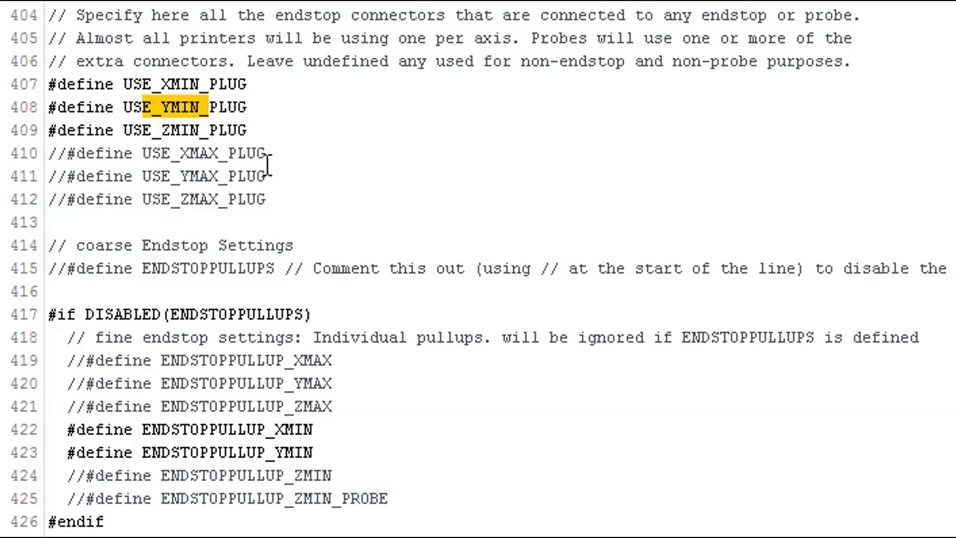
left_click_drag(267, 154, 152, 153)
left_click_drag(279, 178, 150, 176)
left_click_drag(269, 200, 152, 199)
Examine the individual endstop pull-up definitions for XMIN, YMIN and ZMIN
left_click(315, 384)
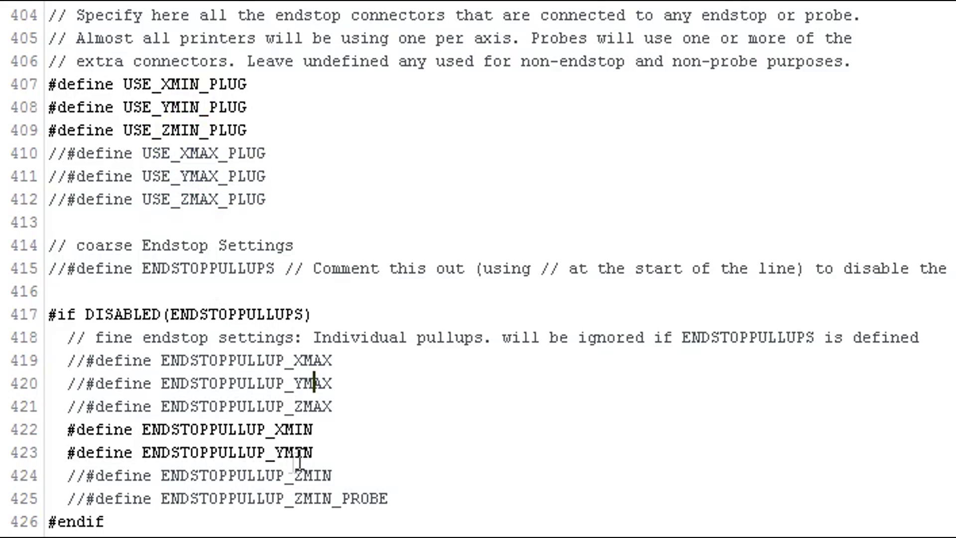
left_click_drag(318, 429, 239, 430)
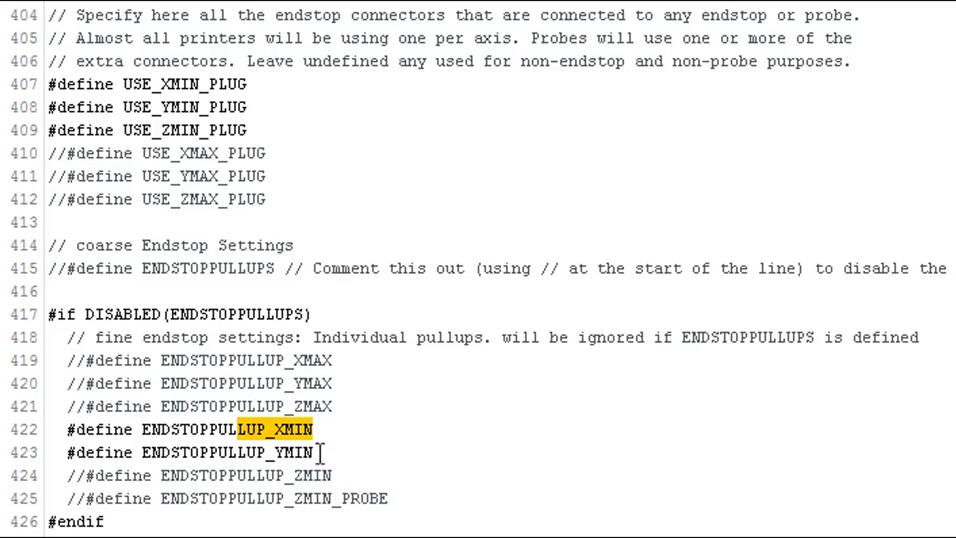
left_click_drag(320, 453, 275, 455)
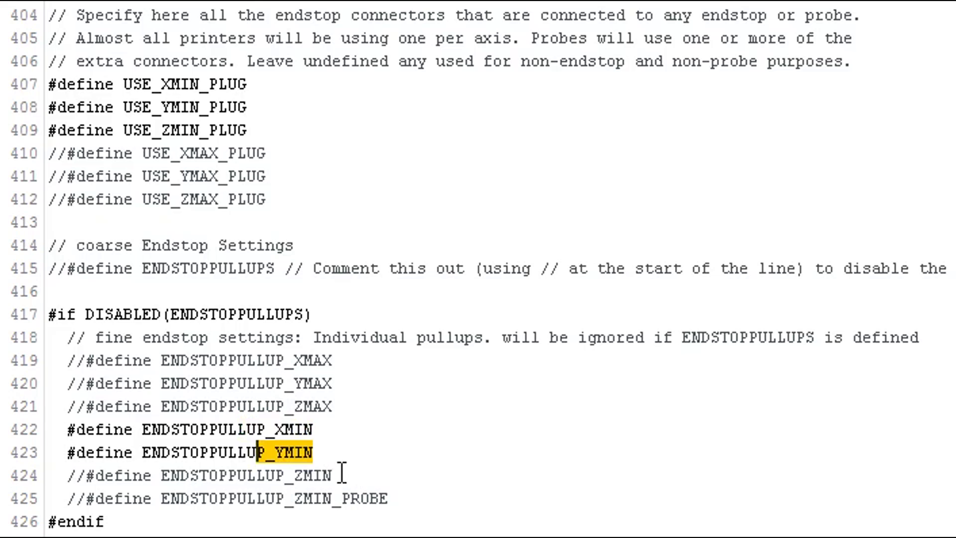
left_click_drag(342, 473, 267, 476)
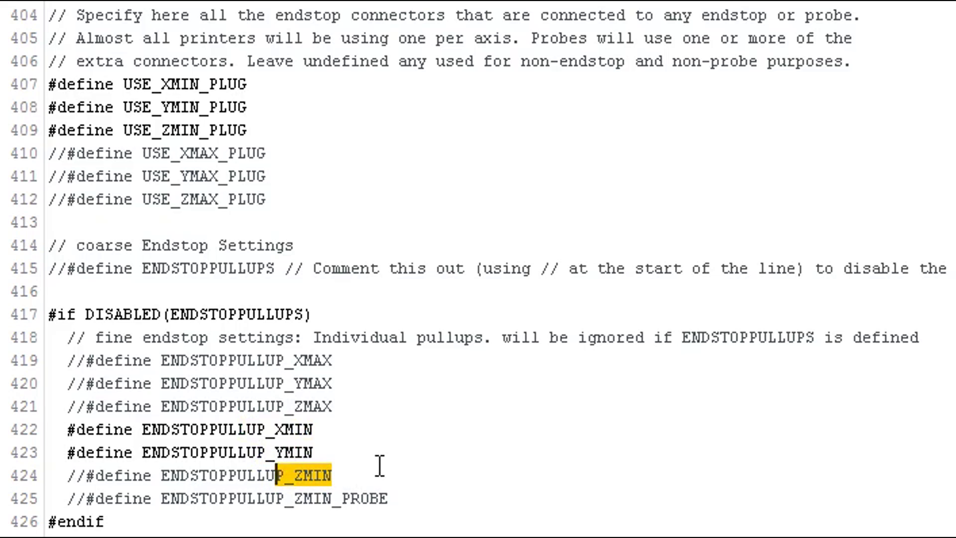
left_click(349, 476)
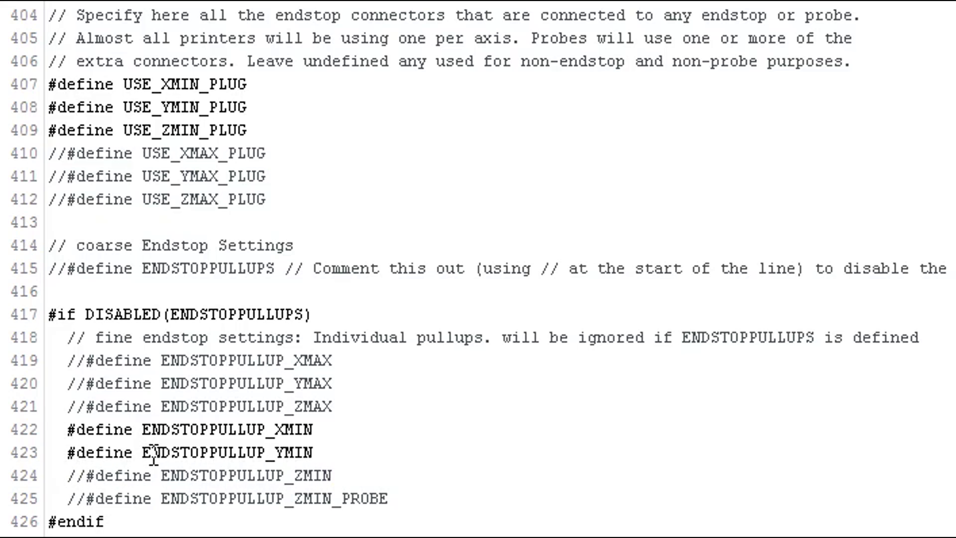
key("Delete")
key("Delete")
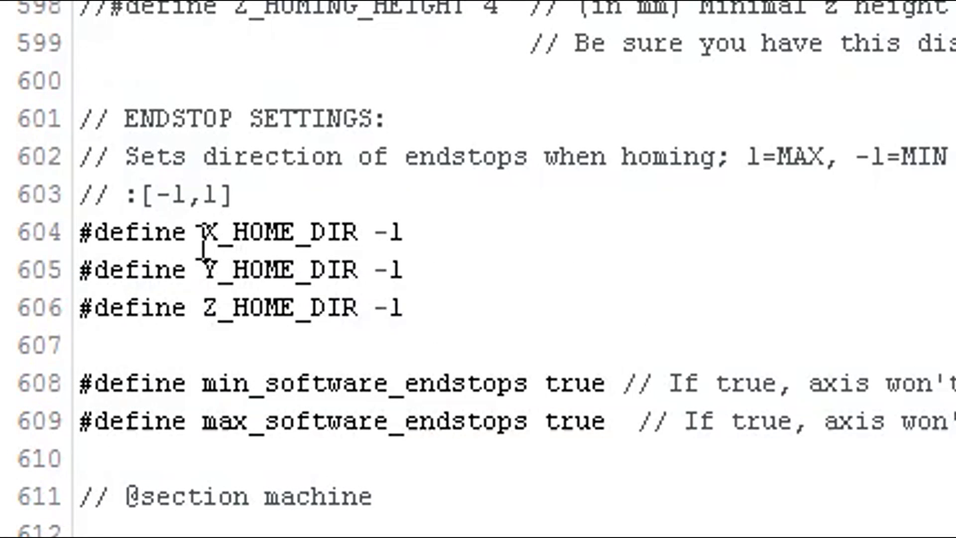
Review the X, Y and Z homing direction definitions in the endstop settings
left_click_drag(203, 232, 348, 233)
left_click_drag(204, 269, 358, 272)
left_click_drag(205, 307, 361, 307)
left_click(415, 255)
left_click_drag(374, 218, 405, 231)
left_click_drag(373, 271, 414, 279)
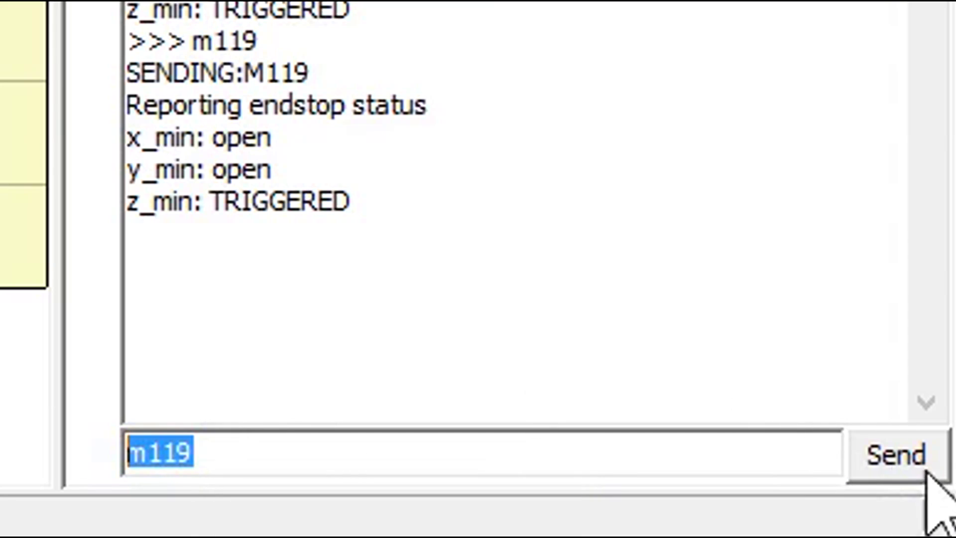
In Pronterface, query the endstop status with M119, once with the X endstop released and once with it held, checking x_min
left_click(894, 463)
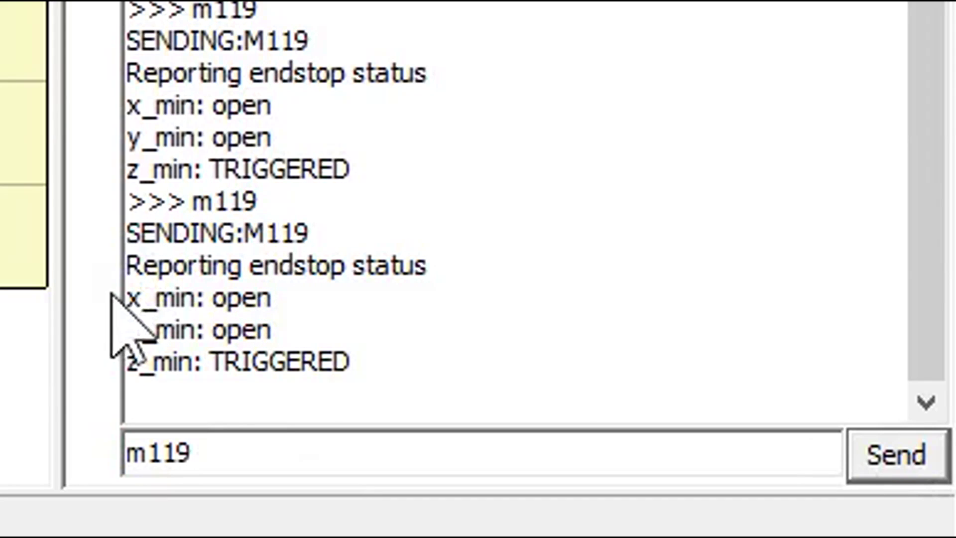
left_click_drag(299, 309, 203, 298)
left_click(287, 309)
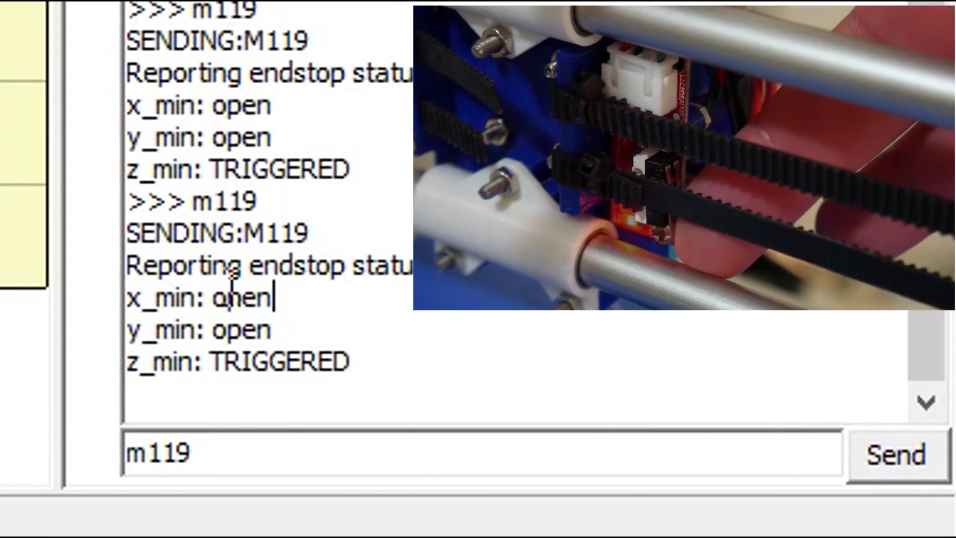
left_click(917, 439)
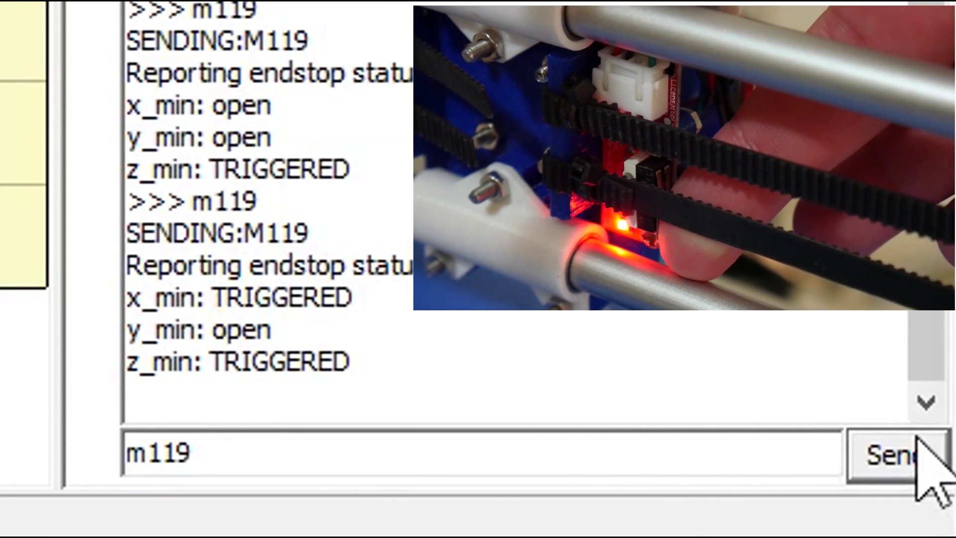
left_click_drag(354, 297, 273, 298)
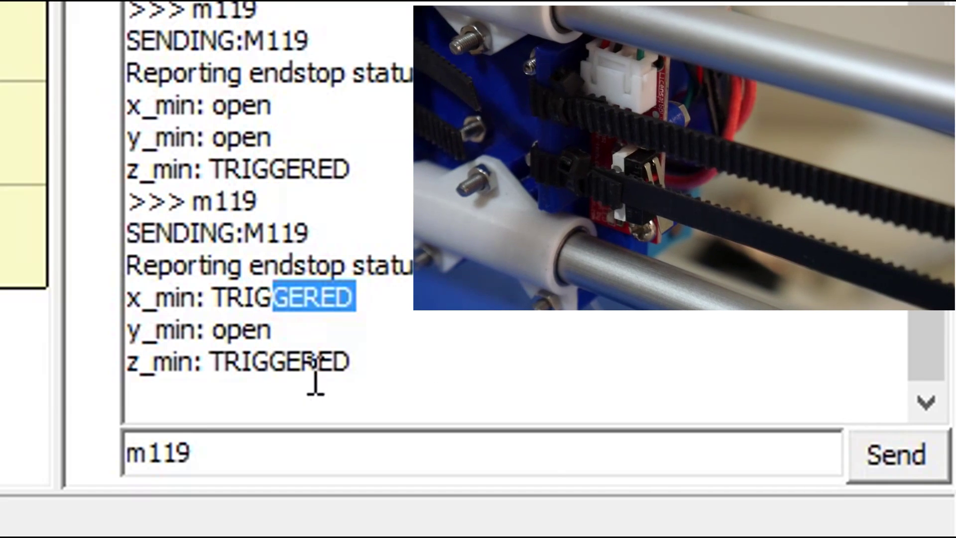
Query M119 again with the X endstop released and check the x_min and y_min states
left_click(940, 453)
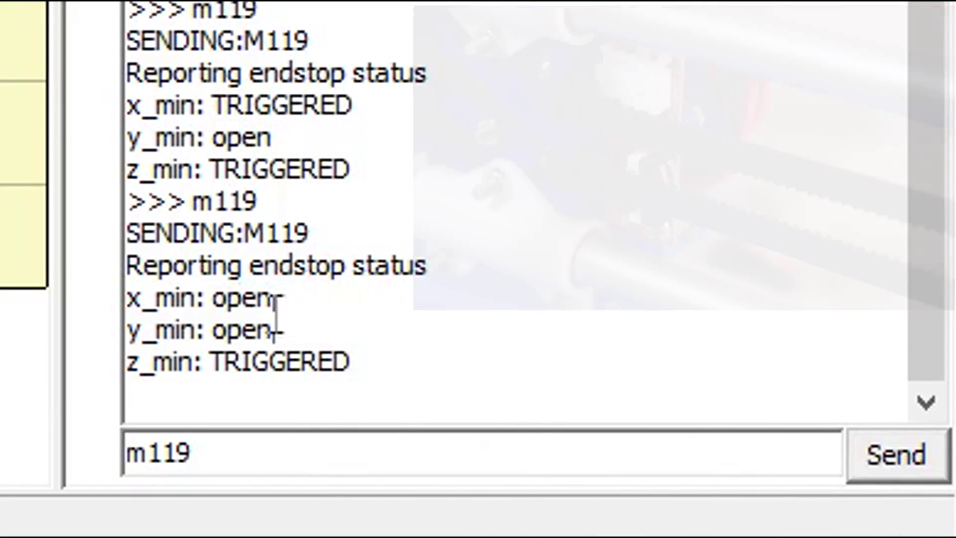
left_click_drag(275, 328, 196, 299)
left_click(321, 274)
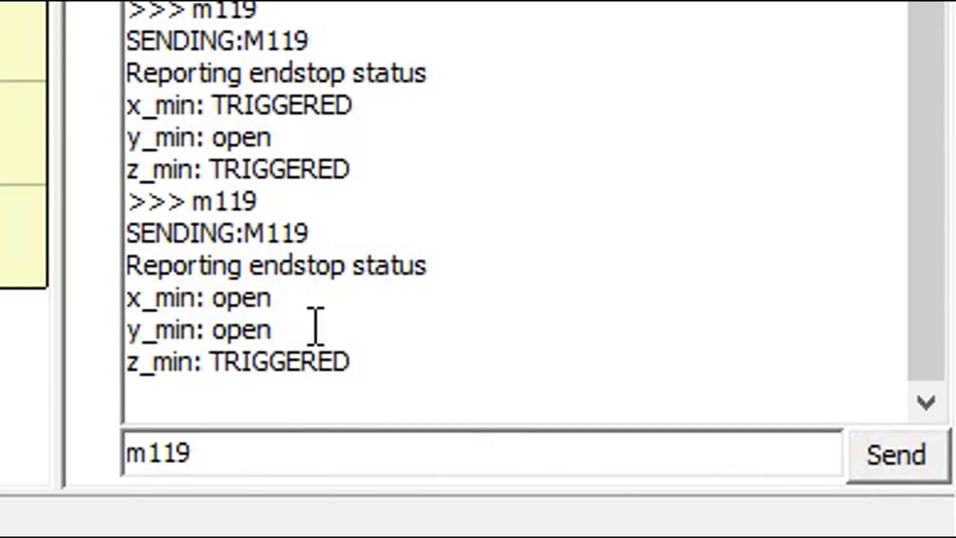
left_click_drag(316, 326, 202, 323)
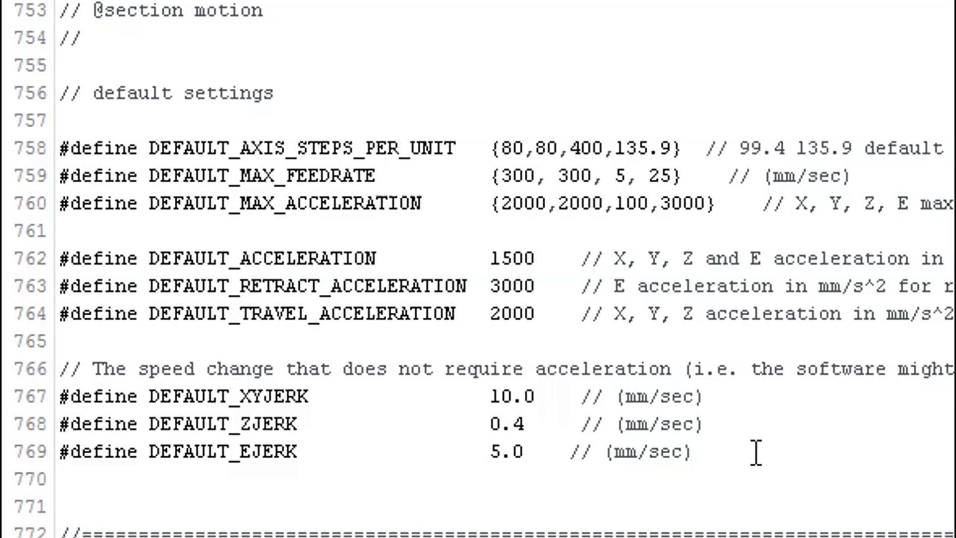
In the Marlin sketch, examine the X, Y, Z and extruder values of DEFAULT_AXIS_STEPS_PER_UNIT
left_click(560, 148)
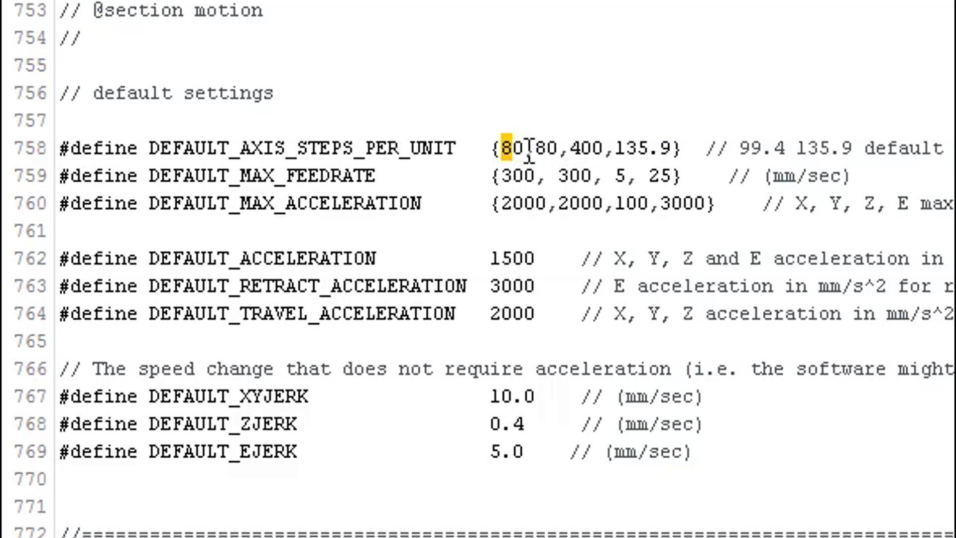
left_click_drag(504, 156, 561, 150)
left_click(581, 203)
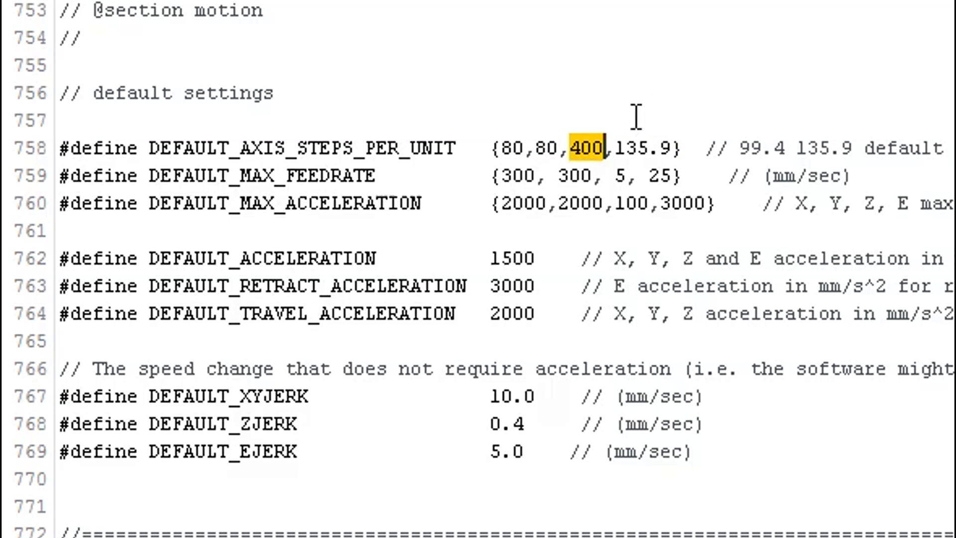
left_click(636, 119)
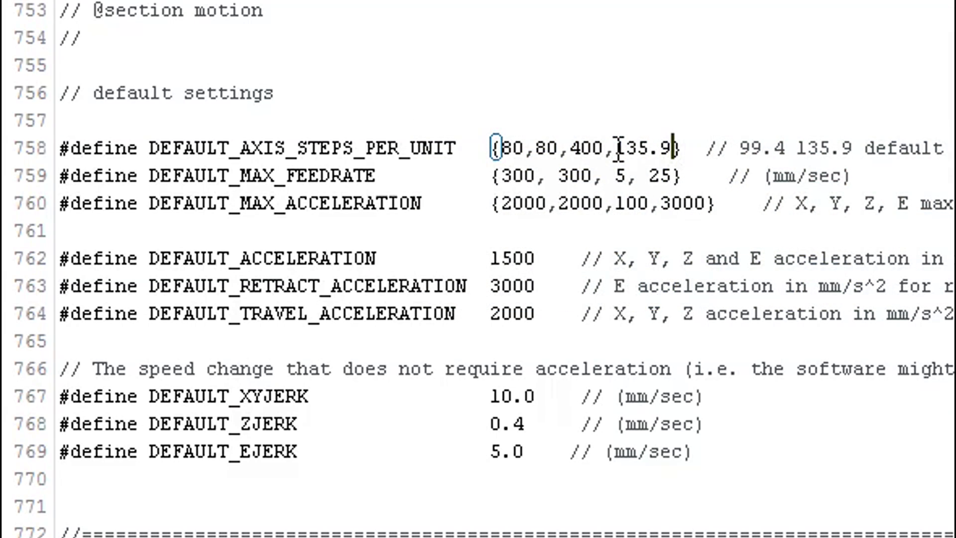
left_click(676, 145)
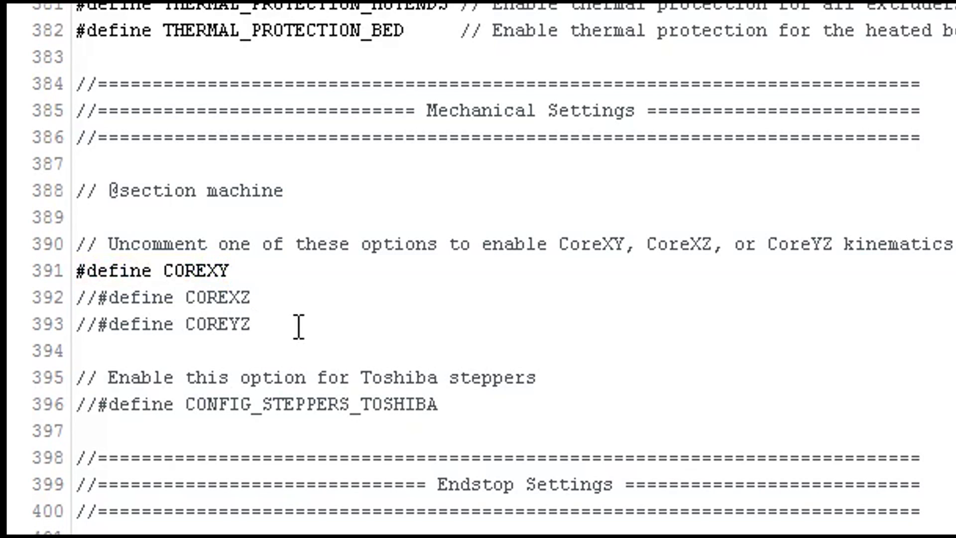
Check the COREXY kinematics definition under the Mechanical Settings section of the Marlin configuration
left_click_drag(221, 271, 93, 271)
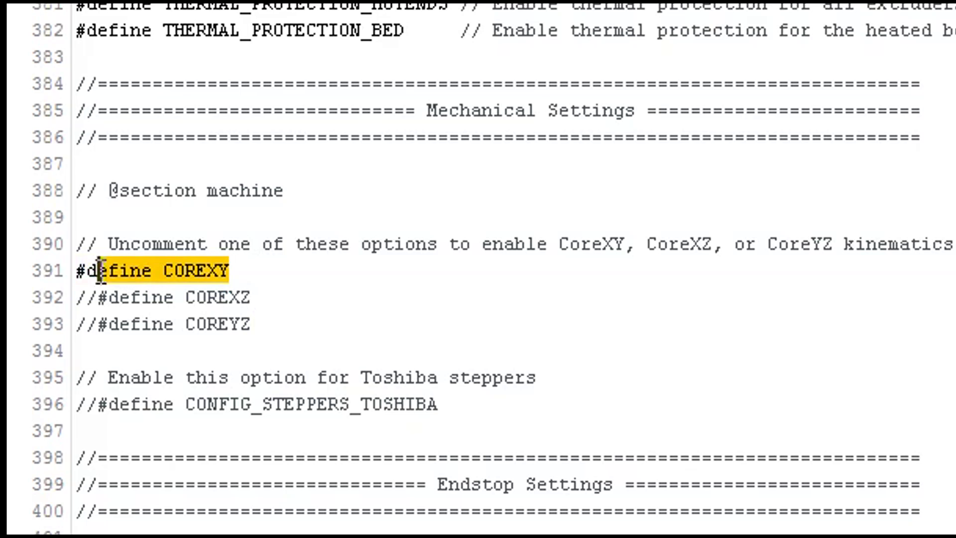
left_click_drag(646, 137, 421, 108)
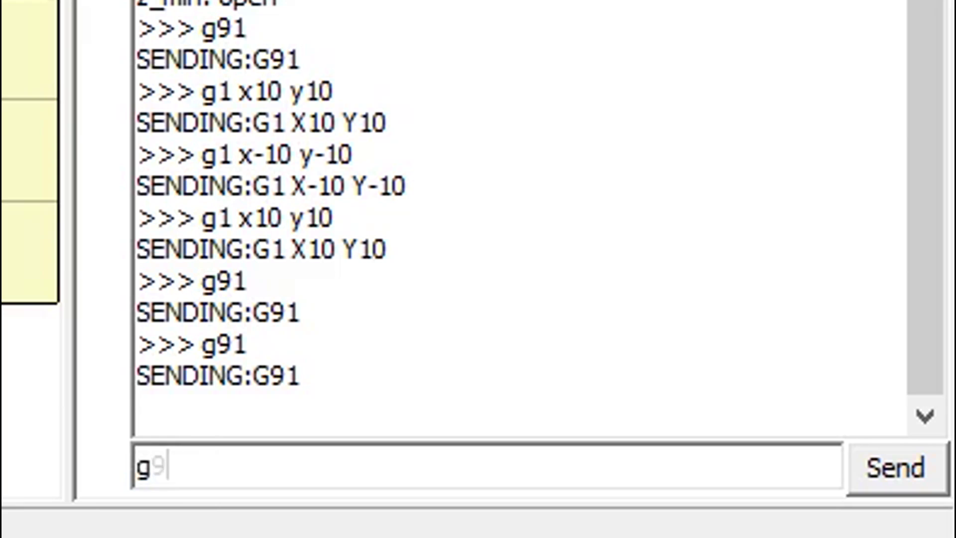
In Pronterface, switch the printer to relative positioning with g91 and send the diagonal move g1 x10 y10
key("Return")
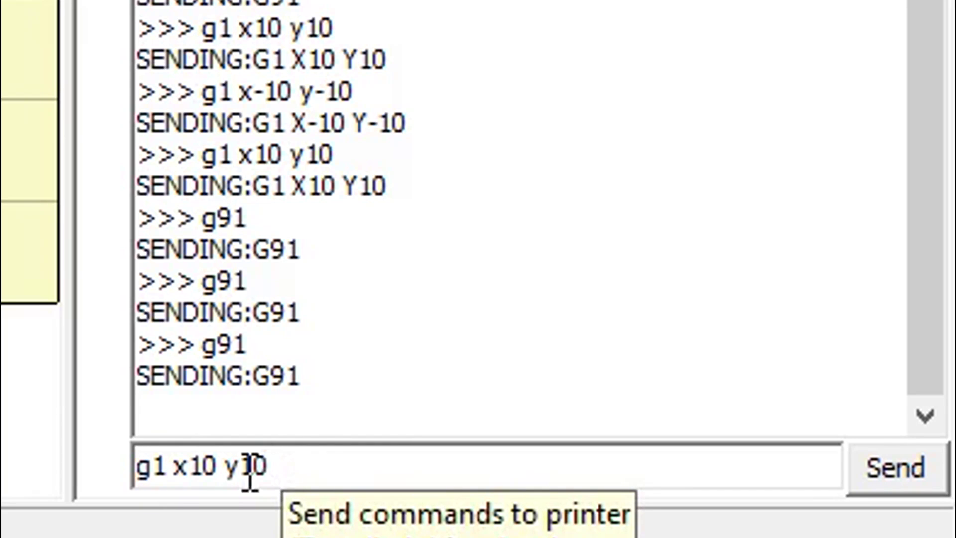
left_click(313, 473)
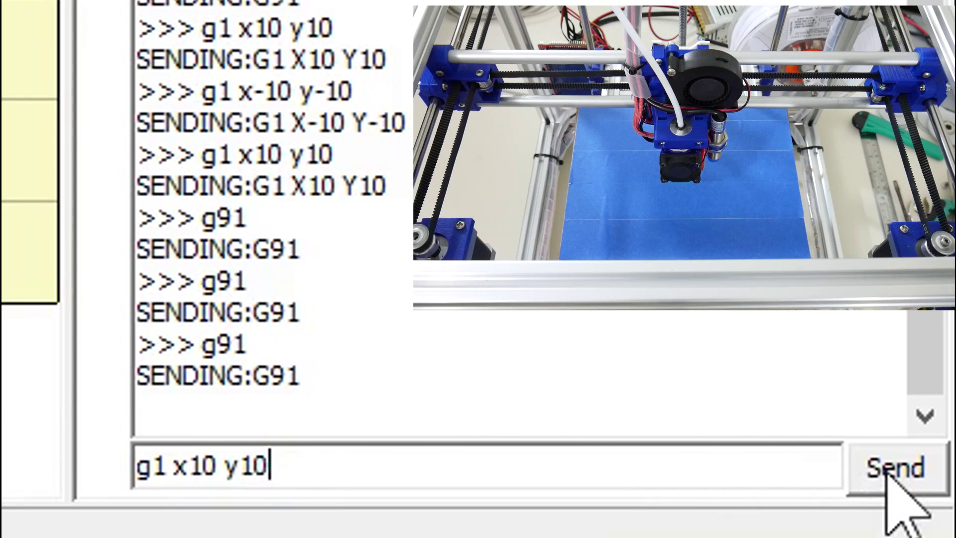
left_click(886, 473)
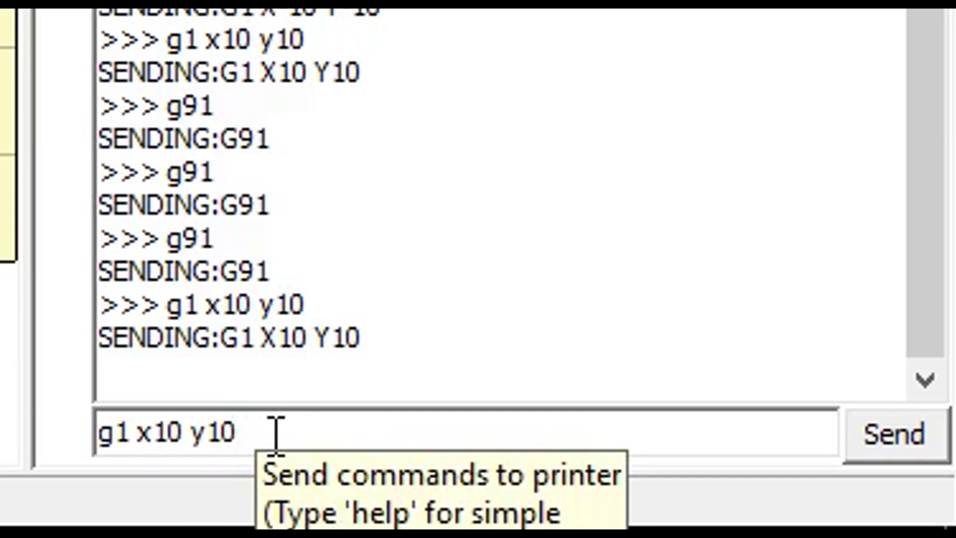
Change the move command to g1 x-10 y10 and send it to the printer
left_click(275, 436)
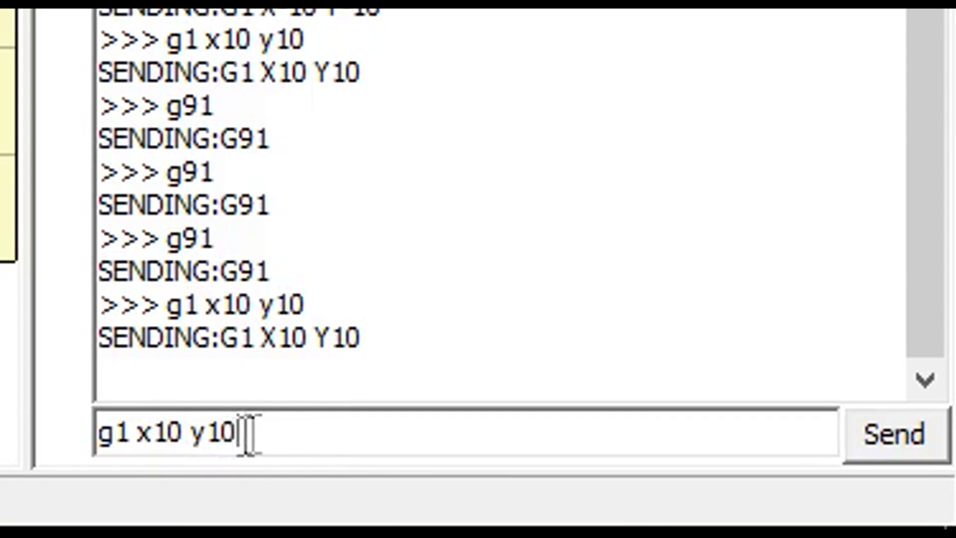
left_click_drag(214, 433, 245, 431)
left_click(284, 431)
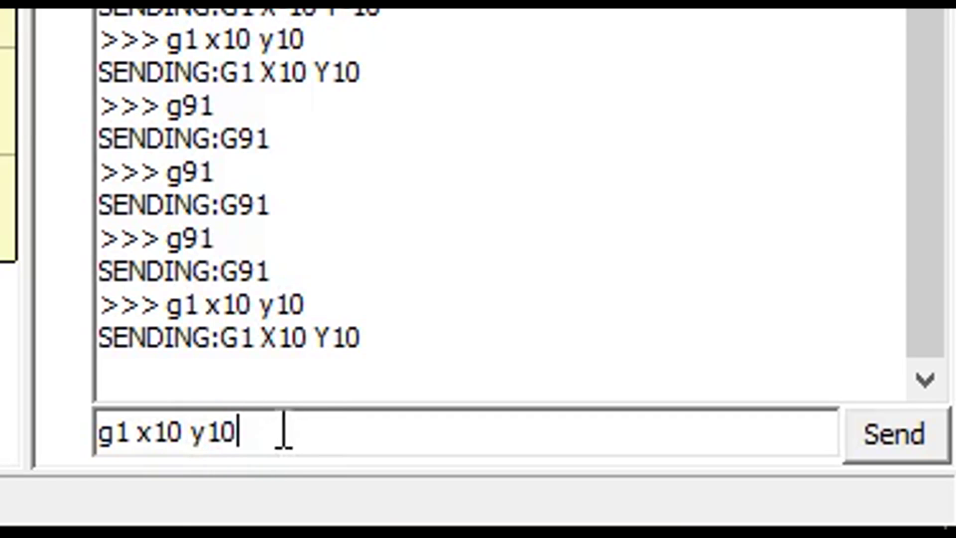
left_click(161, 432)
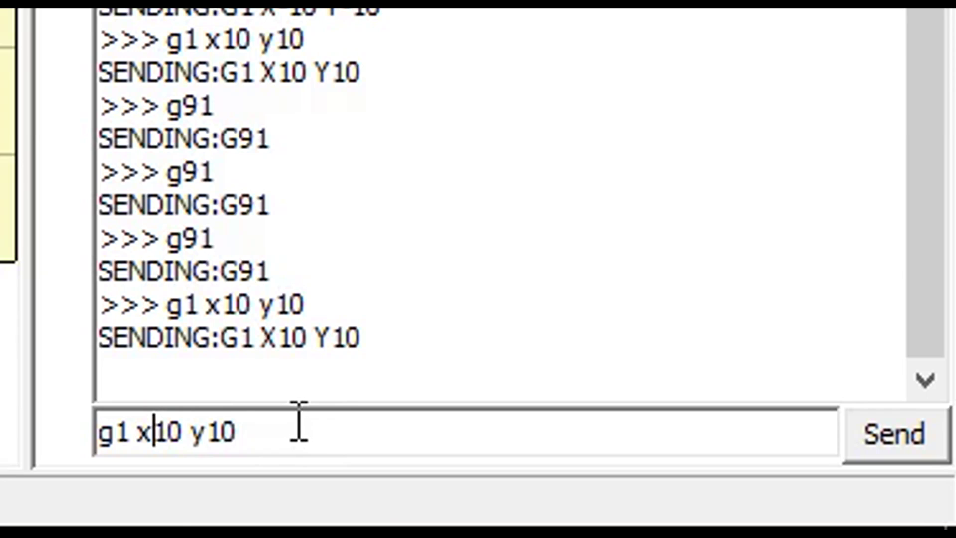
type("-")
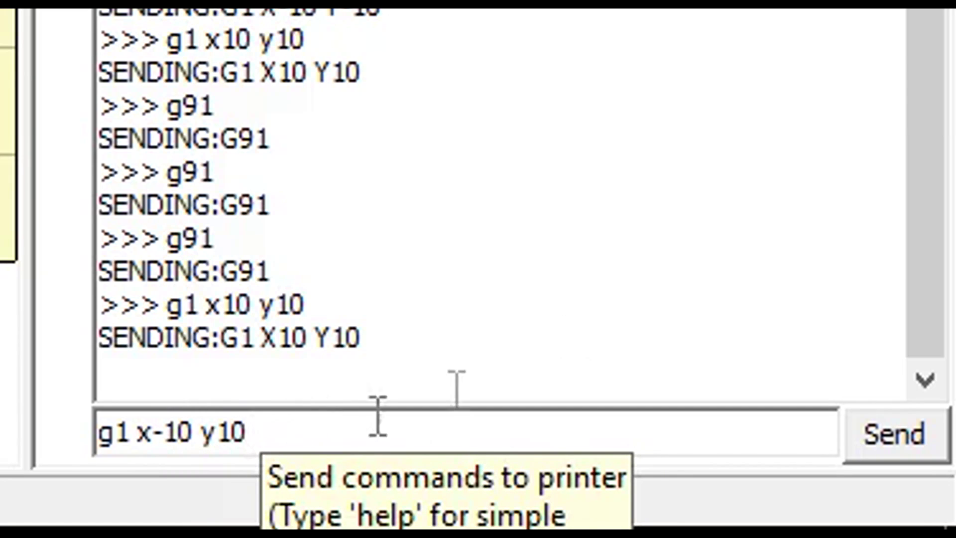
left_click(880, 443)
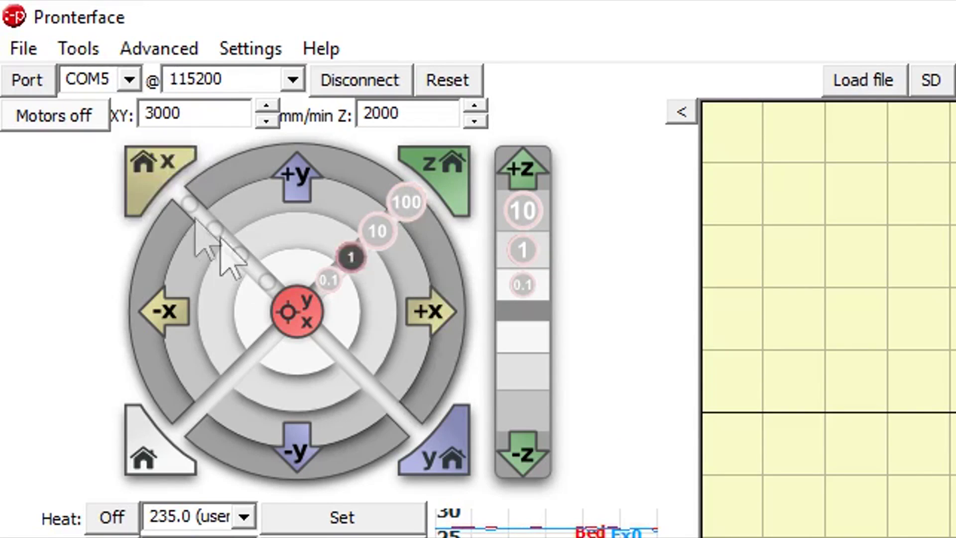
Home the X axis and the Y axis individually
left_click(144, 184)
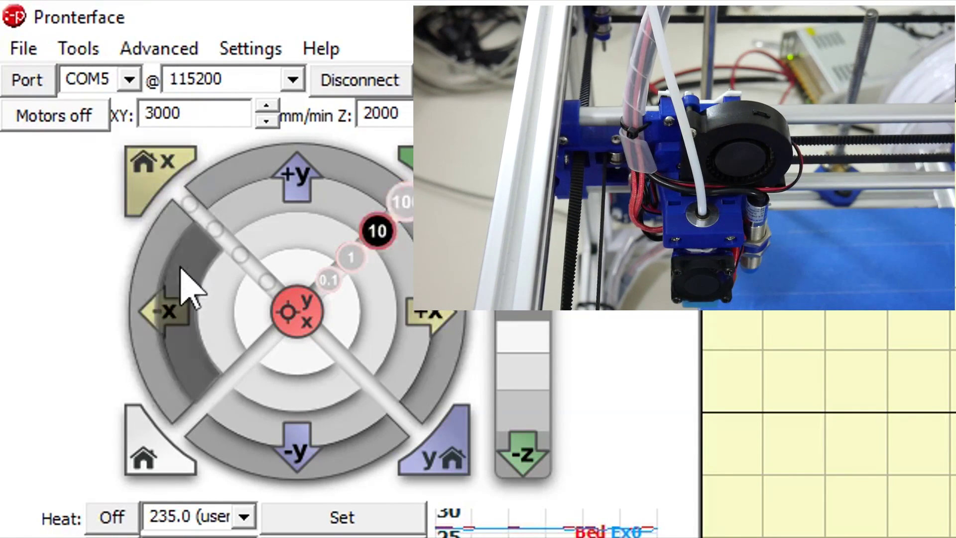
left_click(455, 459)
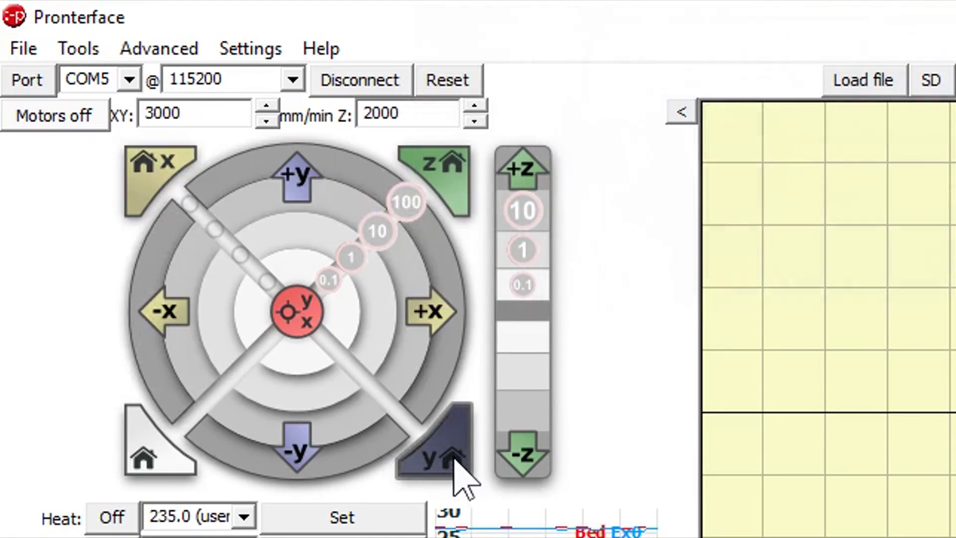